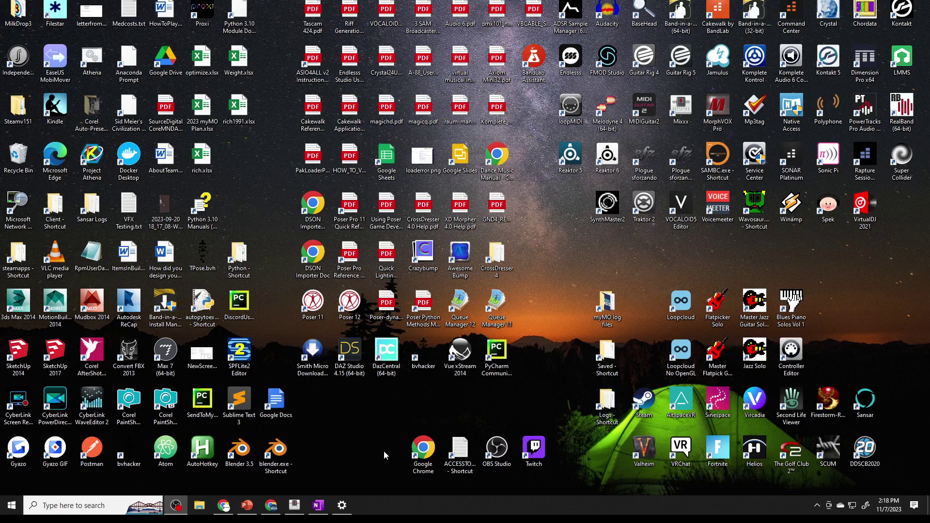
- Bring Mixxx forward and seek Africa Trance on deck 1 back to about 0:30
{"action": "left_click", "coordinate": [295, 505]}
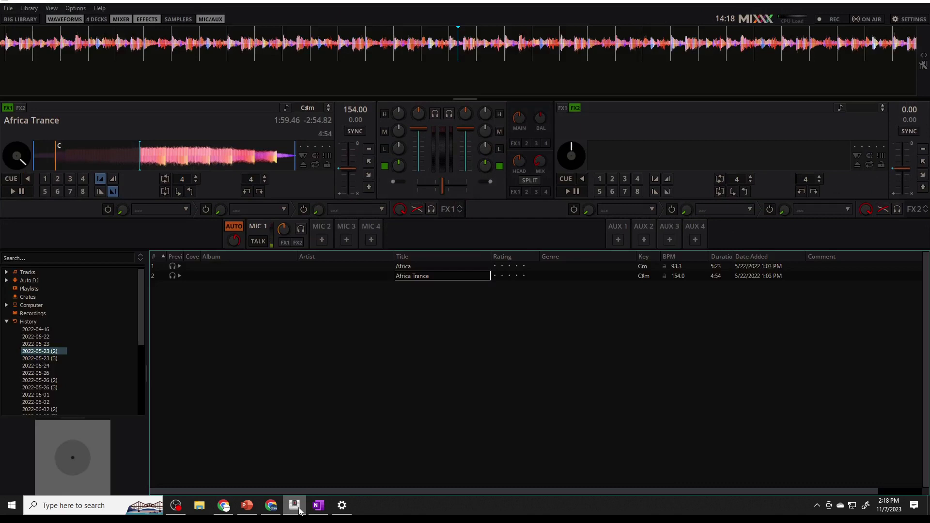
{"action": "left_click", "coordinate": [60, 154]}
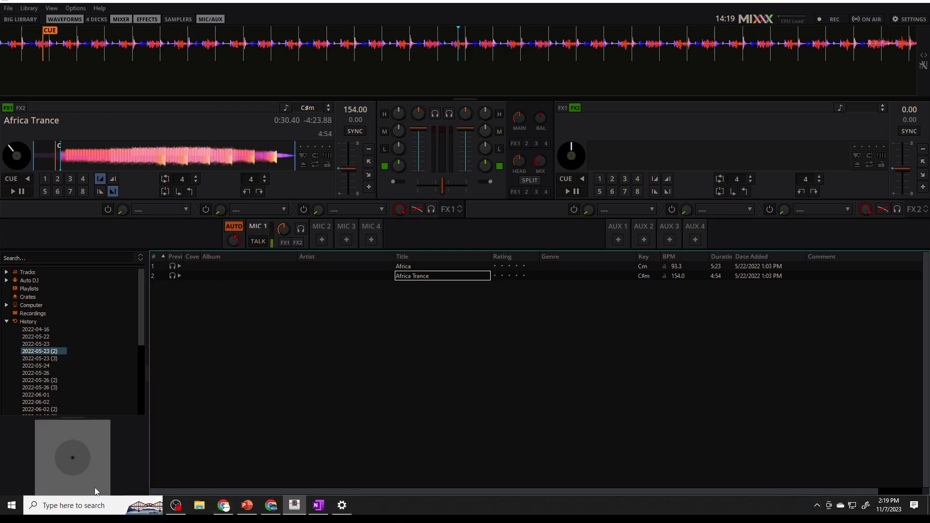
- Reach Manage audio devices through Control Panel's Hardware and Sound section
{"action": "left_click", "coordinate": [82, 505]}
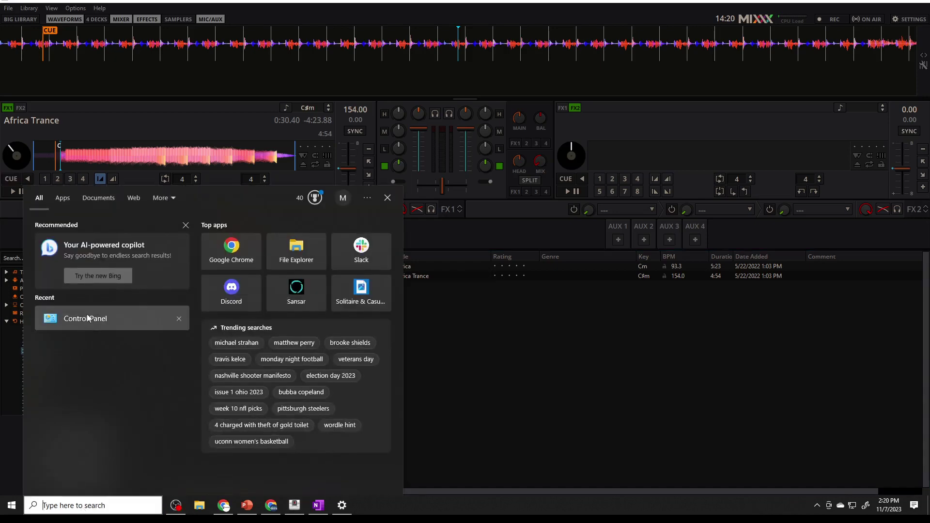
{"action": "left_click", "coordinate": [85, 318]}
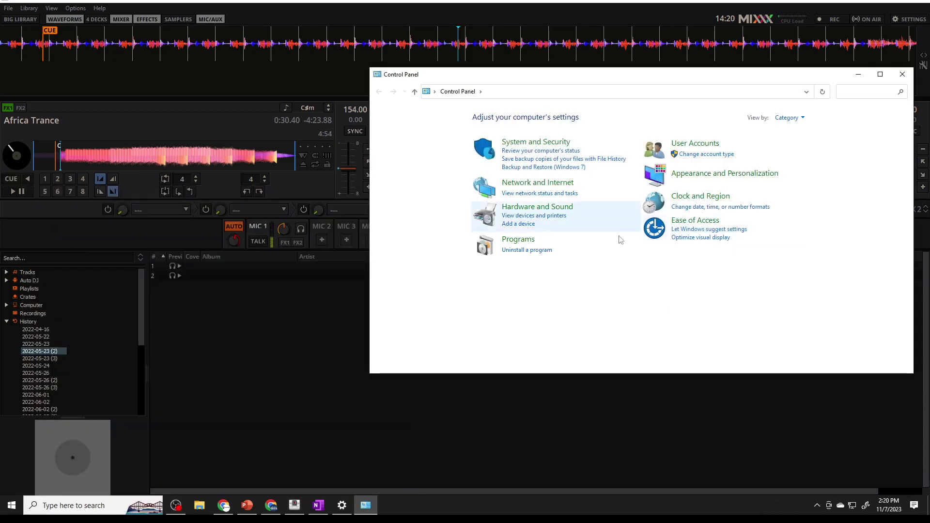
{"action": "left_click", "coordinate": [538, 206]}
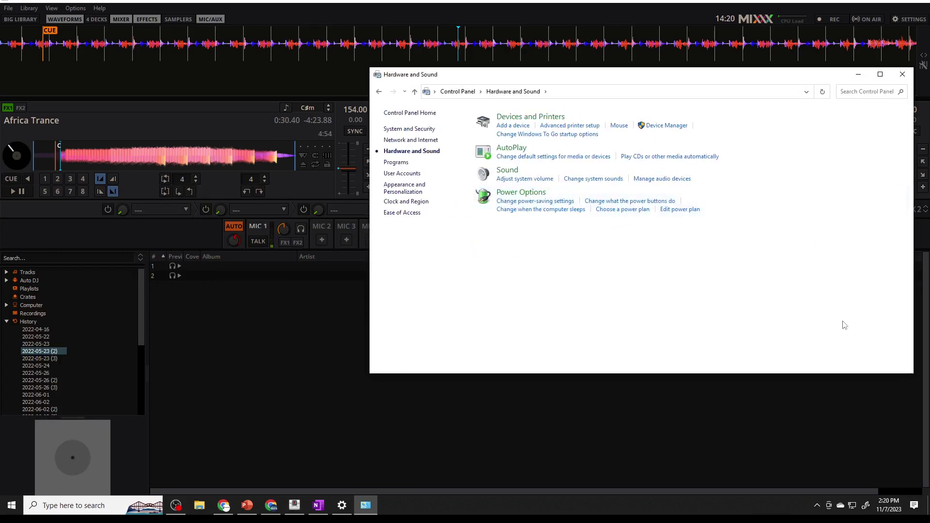
{"action": "left_click", "coordinate": [665, 179]}
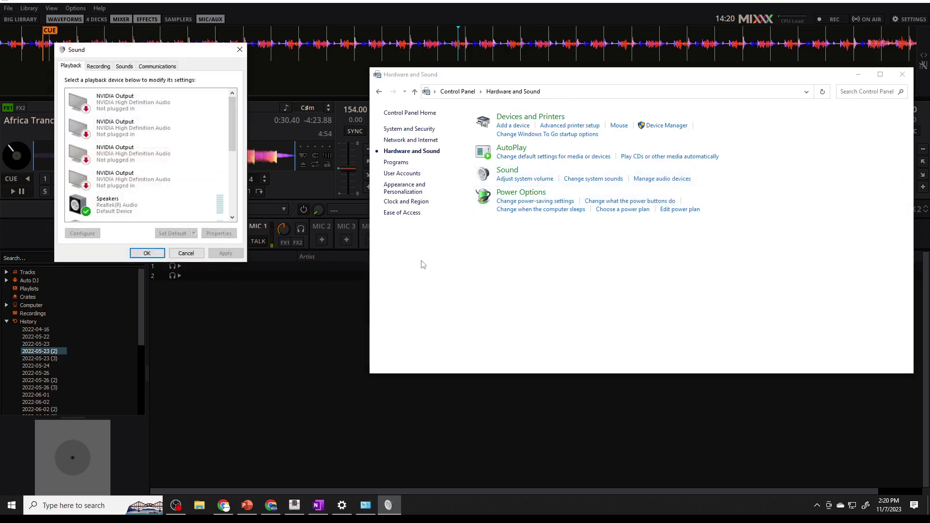
- Centre the Sound dialog and show the Recording devices with the default Yeti microphone
{"action": "left_click_drag", "start_coordinate": [140, 58], "coordinate": [433, 95]}
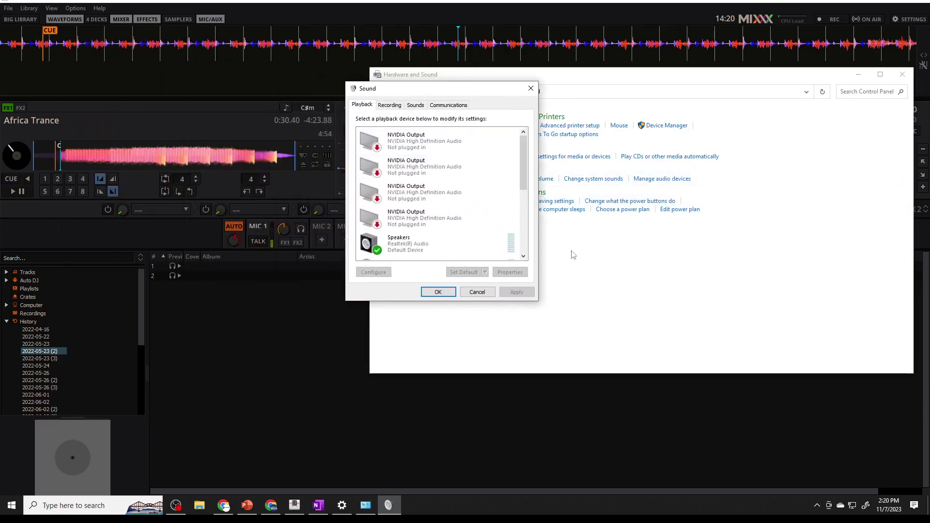
{"action": "left_click", "coordinate": [390, 105]}
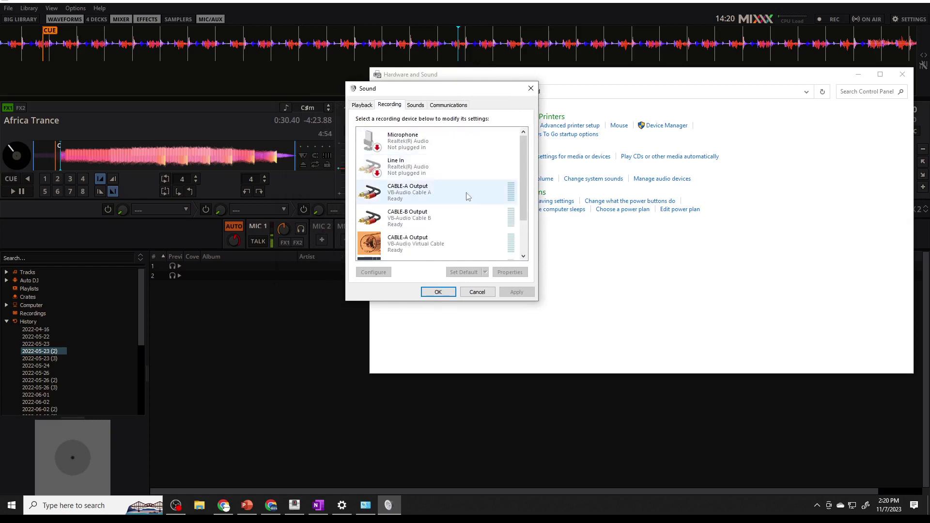
{"action": "left_click_drag", "start_coordinate": [524, 190], "coordinate": [532, 269]}
{"action": "left_click", "coordinate": [450, 245]}
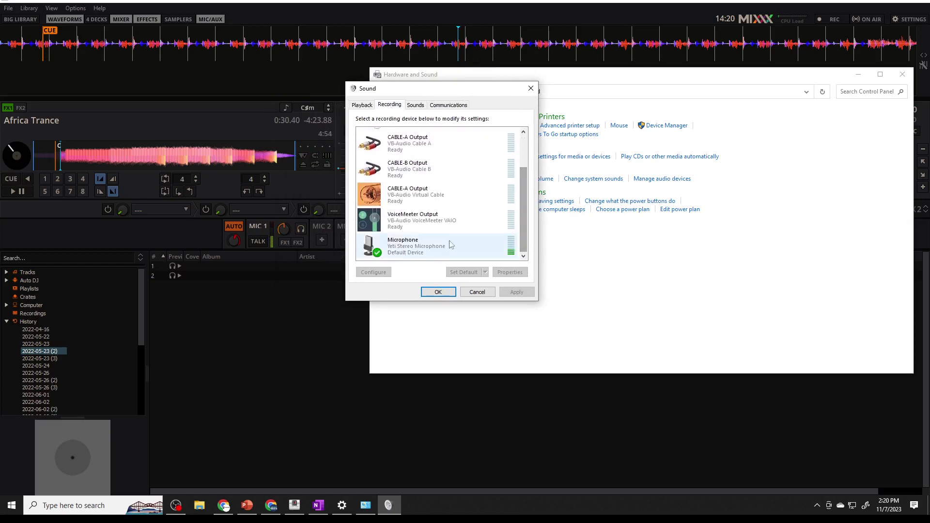
{"action": "left_click_drag", "start_coordinate": [524, 218], "coordinate": [524, 171]}
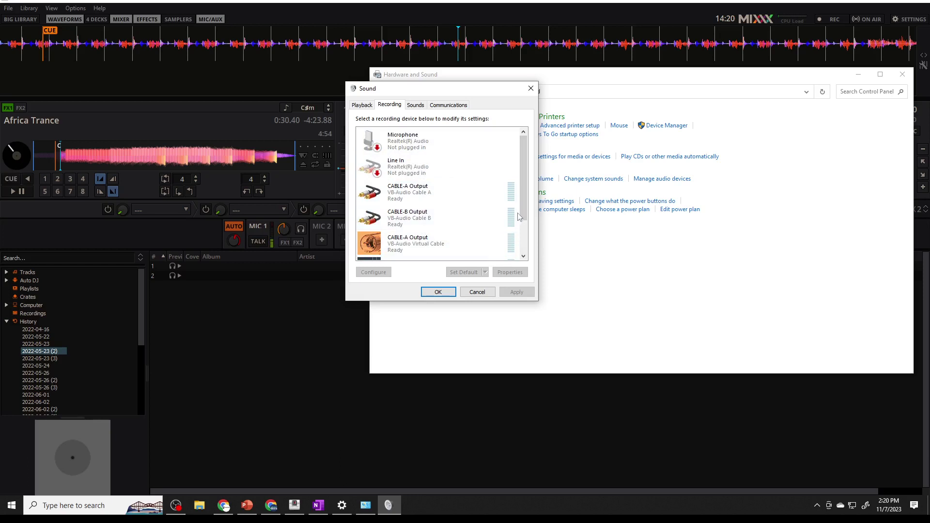
{"action": "left_click_drag", "start_coordinate": [524, 212], "coordinate": [524, 236]}
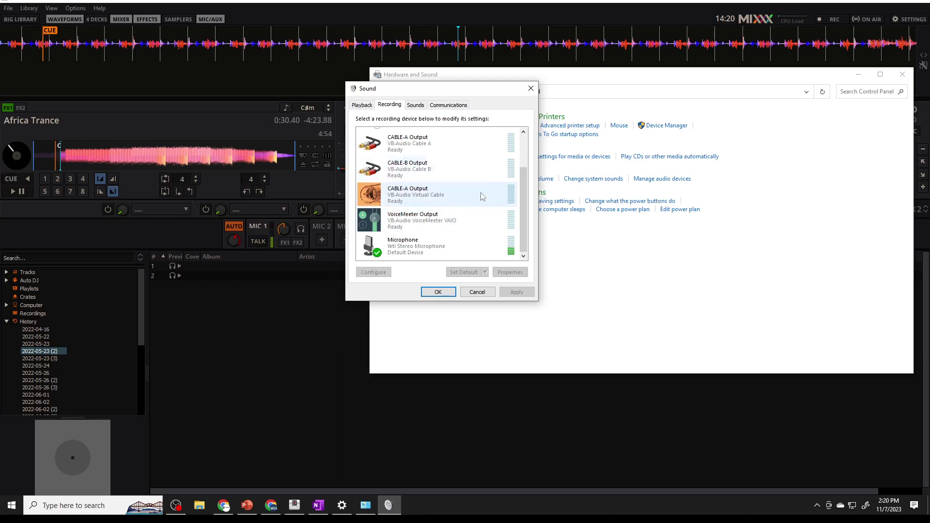
- Reveal disabled recording devices from the device list's context menu
{"action": "right_click", "coordinate": [449, 184]}
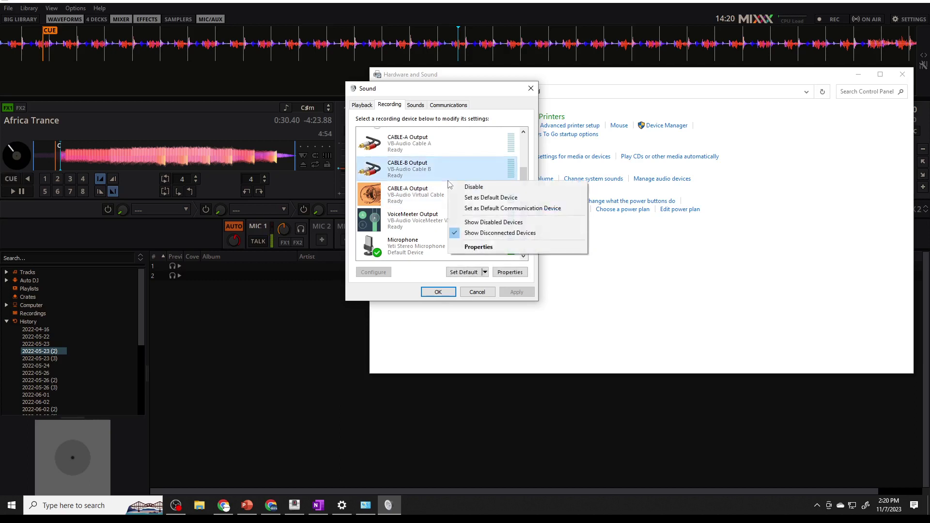
{"action": "left_click", "coordinate": [492, 223]}
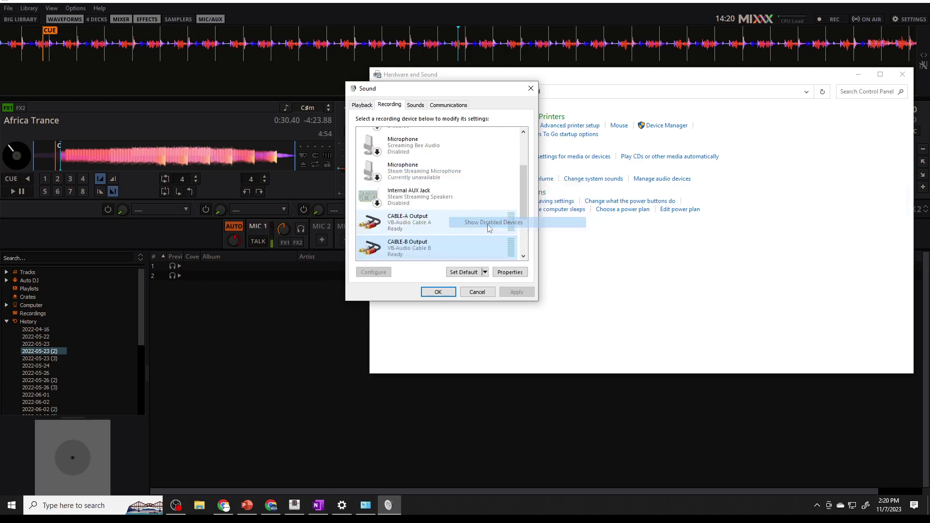
{"action": "scroll", "coordinate": [452, 227], "scroll_direction": "up", "scroll_amount": 2}
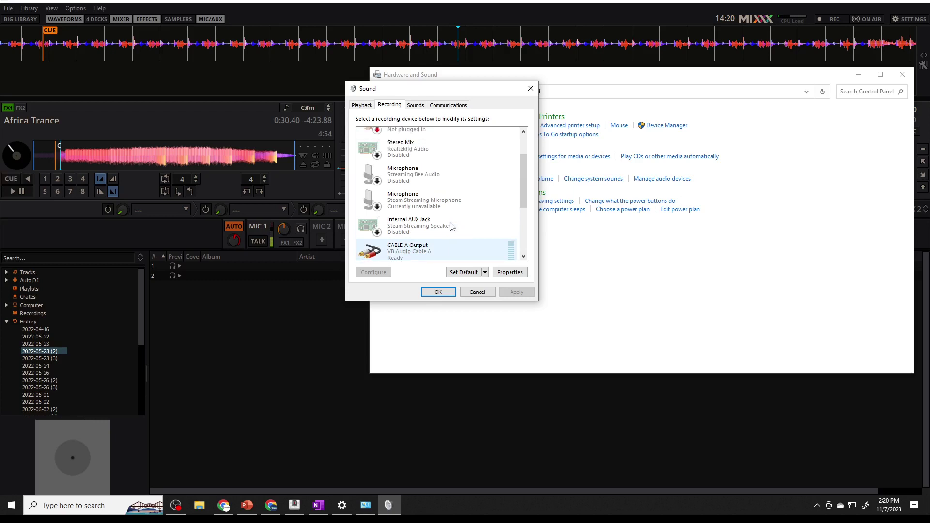
{"action": "scroll", "coordinate": [452, 228], "scroll_direction": "up", "scroll_amount": 2}
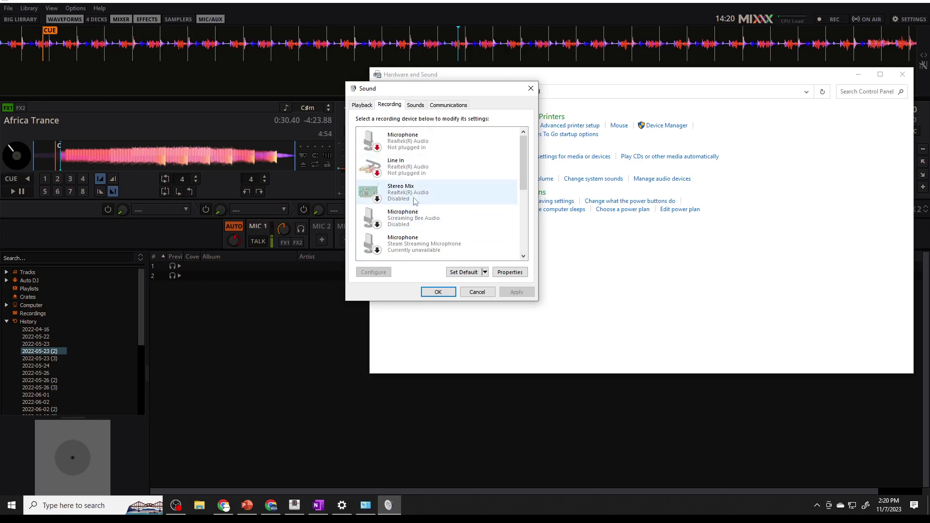
- Enable the Stereo Mix recording device and confirm the Sound dialog with OK
{"action": "left_click", "coordinate": [415, 200]}
{"action": "right_click", "coordinate": [415, 199]}
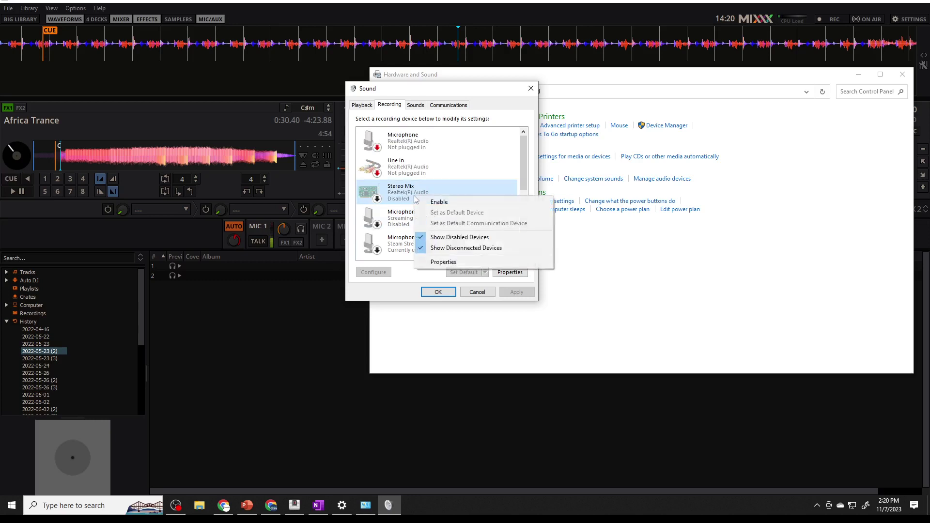
{"action": "left_click", "coordinate": [442, 209]}
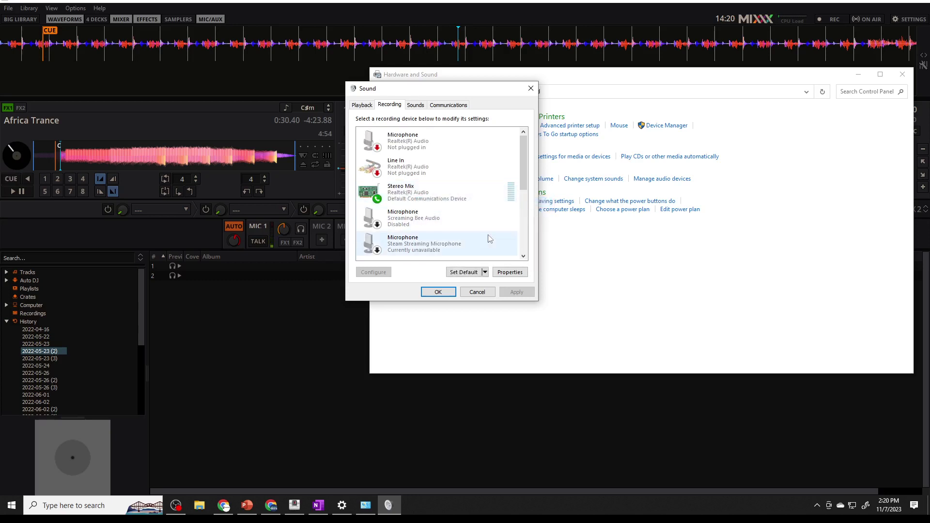
{"action": "scroll", "coordinate": [487, 232], "scroll_direction": "down", "scroll_amount": 3}
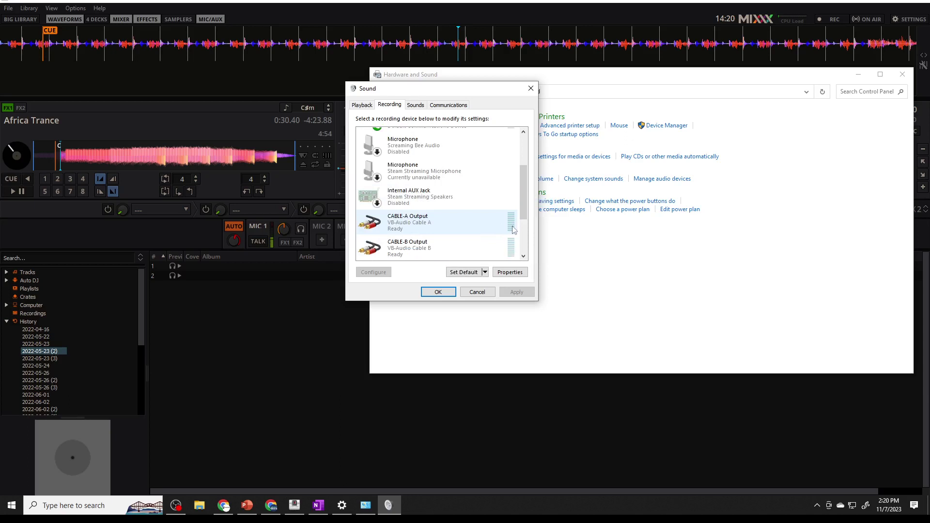
{"action": "left_click_drag", "start_coordinate": [523, 189], "coordinate": [535, 234]}
{"action": "scroll", "coordinate": [472, 204], "scroll_direction": "up", "scroll_amount": 4}
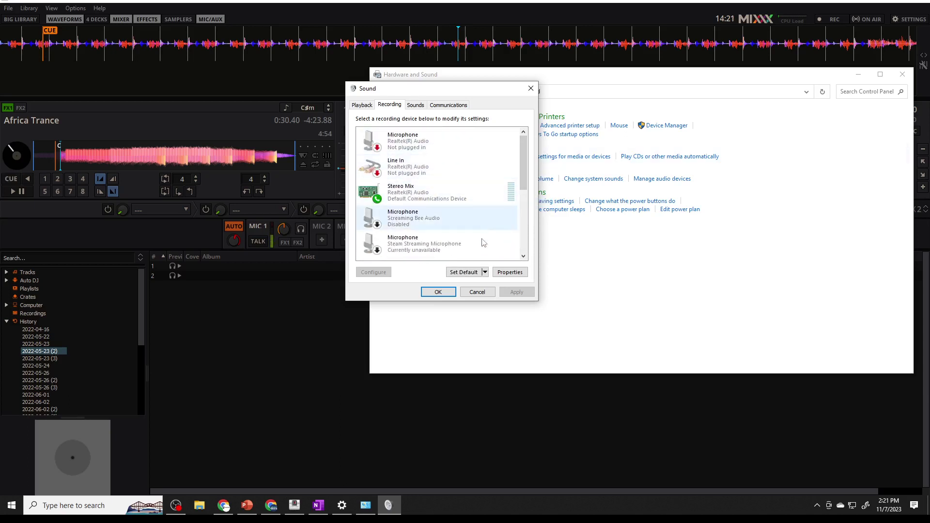
{"action": "left_click", "coordinate": [437, 293]}
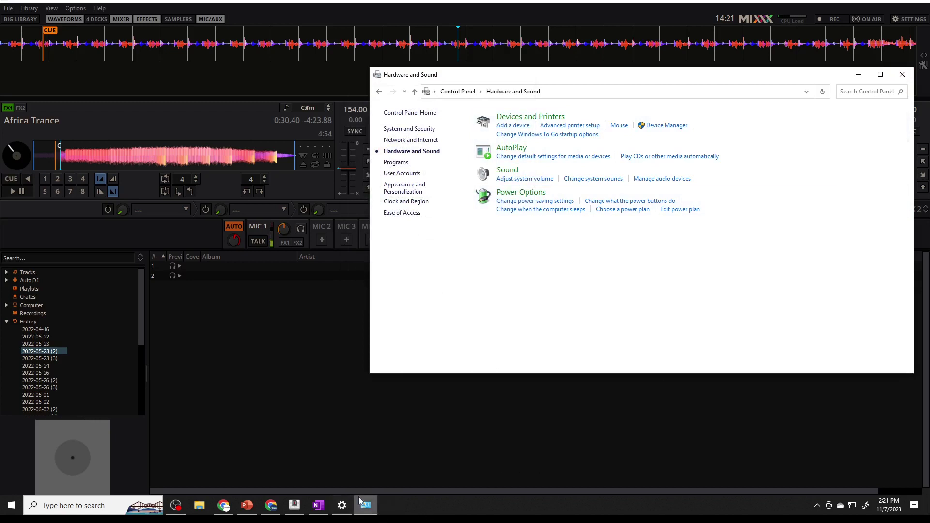
- Close Hardware and Sound, verify Stereo Mix among Settings' enabled inputs, then close Settings
{"action": "left_click", "coordinate": [903, 75]}
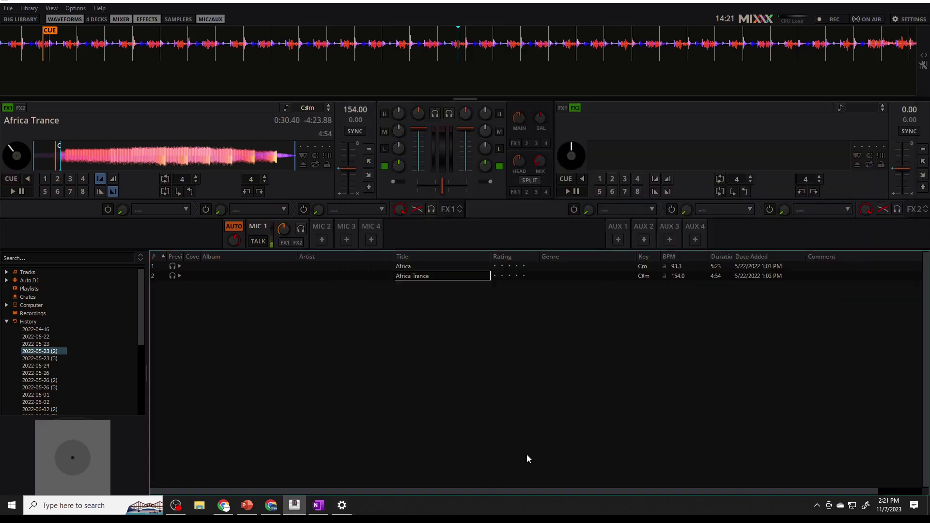
{"action": "left_click", "coordinate": [342, 505]}
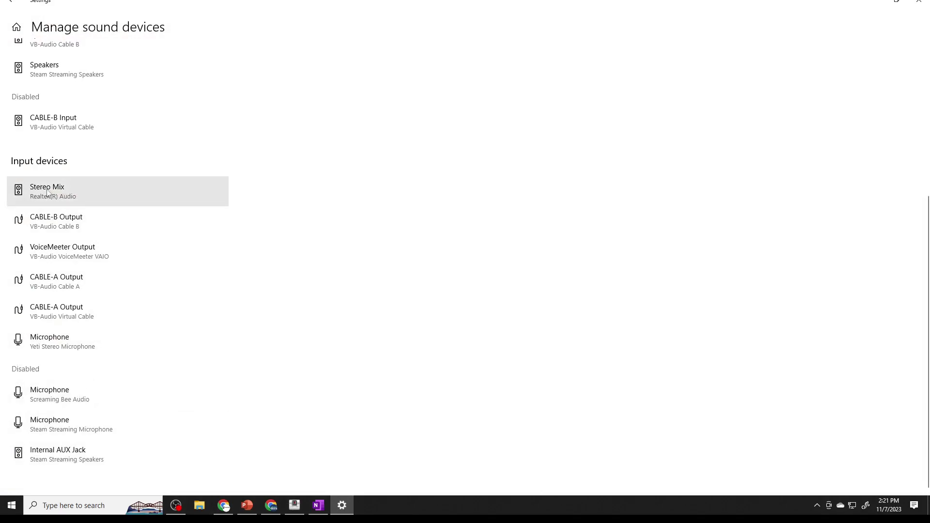
{"action": "left_click", "coordinate": [919, 5]}
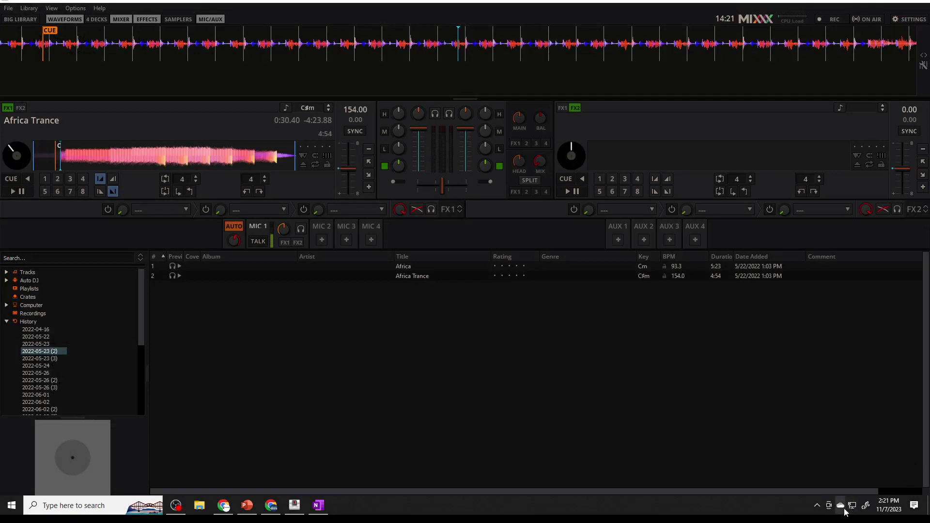
- Reach the Sound settings page from the tray speaker icon, then reopen the tray overflow
{"action": "left_click", "coordinate": [817, 504]}
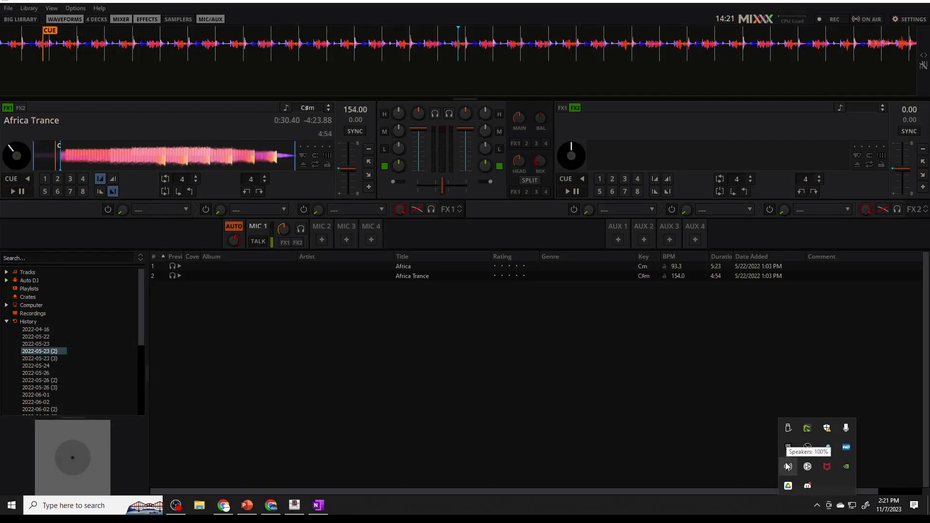
{"action": "right_click", "coordinate": [788, 466]}
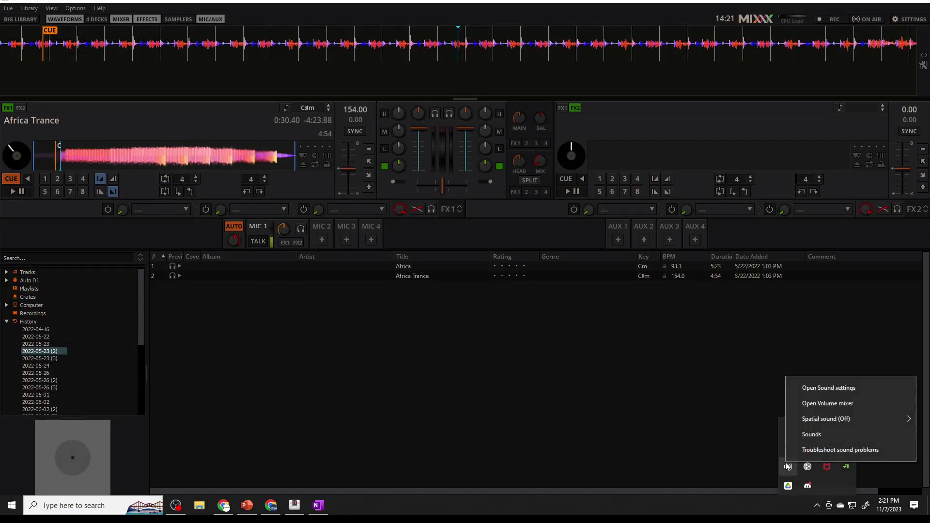
{"action": "left_click", "coordinate": [833, 391]}
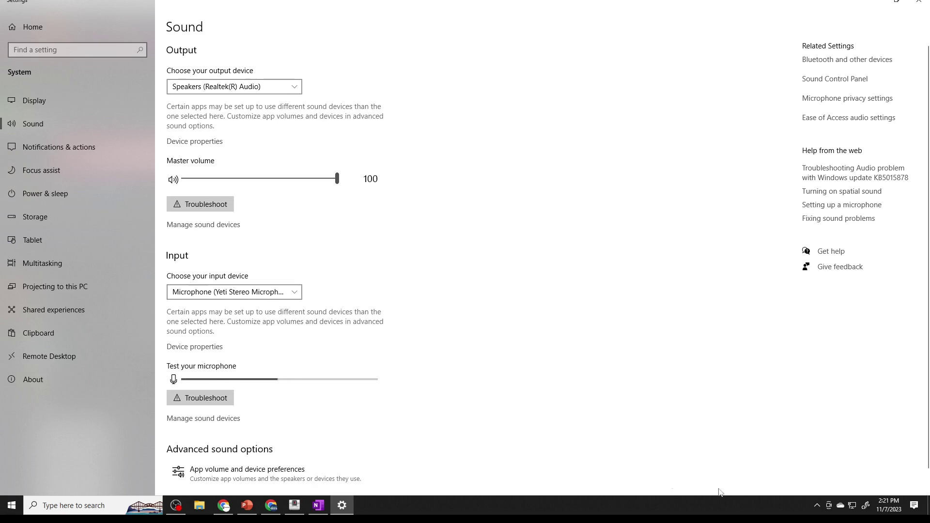
{"action": "left_click", "coordinate": [819, 505]}
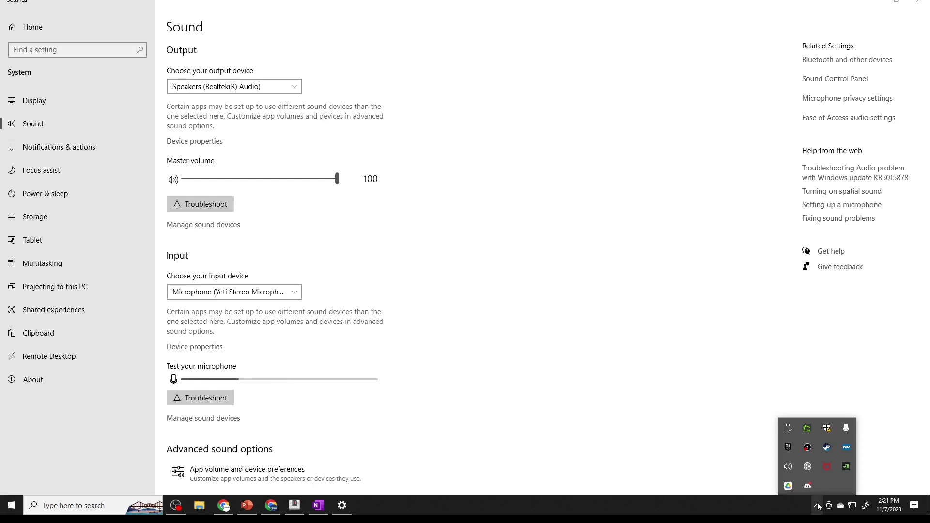
- Launch Music Oasis from Steam's tray menu, enter Sandbox, choose Oasis Studio and start renaming TestLooper
{"action": "right_click", "coordinate": [827, 448]}
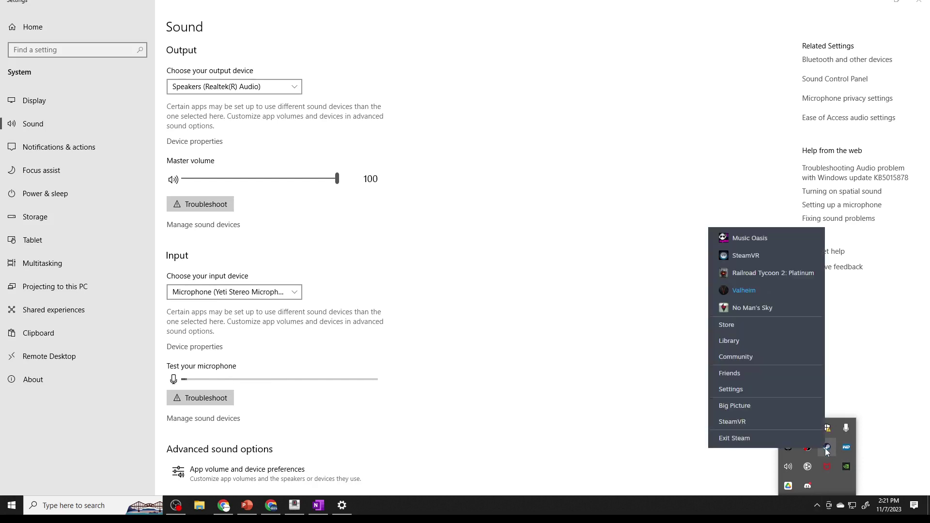
{"action": "left_click", "coordinate": [770, 249]}
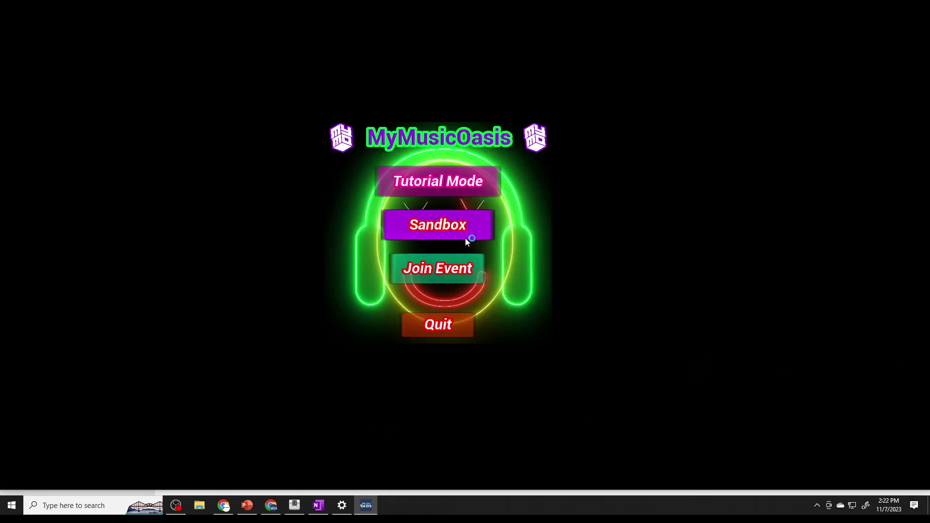
{"action": "left_click", "coordinate": [436, 226]}
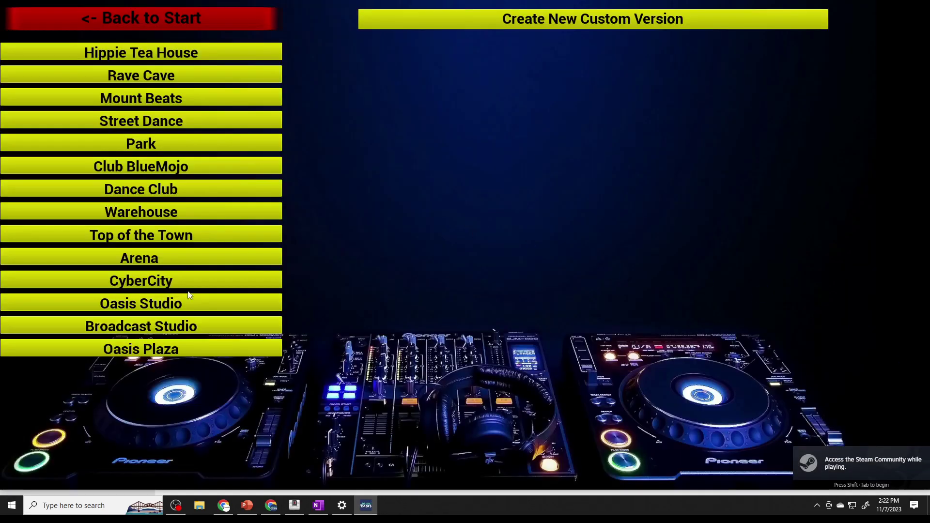
{"action": "left_click", "coordinate": [175, 303]}
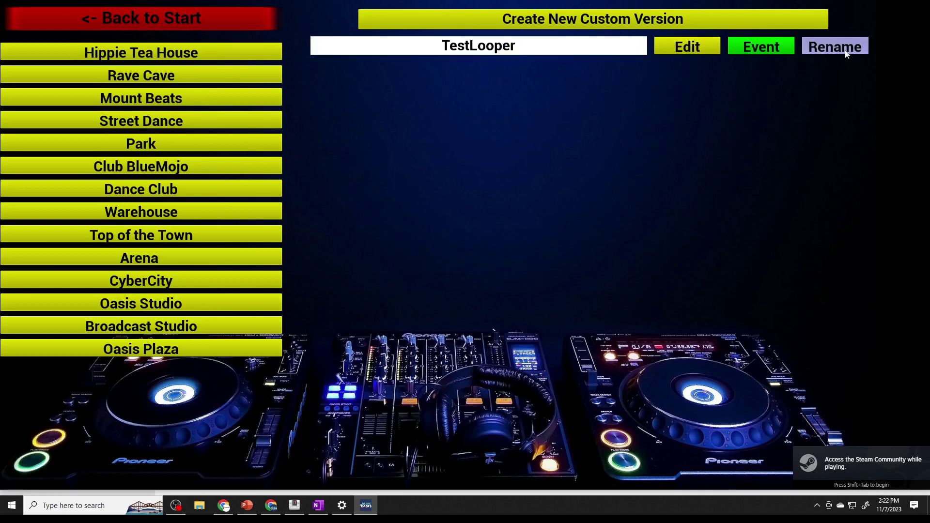
{"action": "left_click", "coordinate": [836, 47]}
- Host TestLooper as an event and send invites to launch the level
{"action": "left_click", "coordinate": [762, 47]}
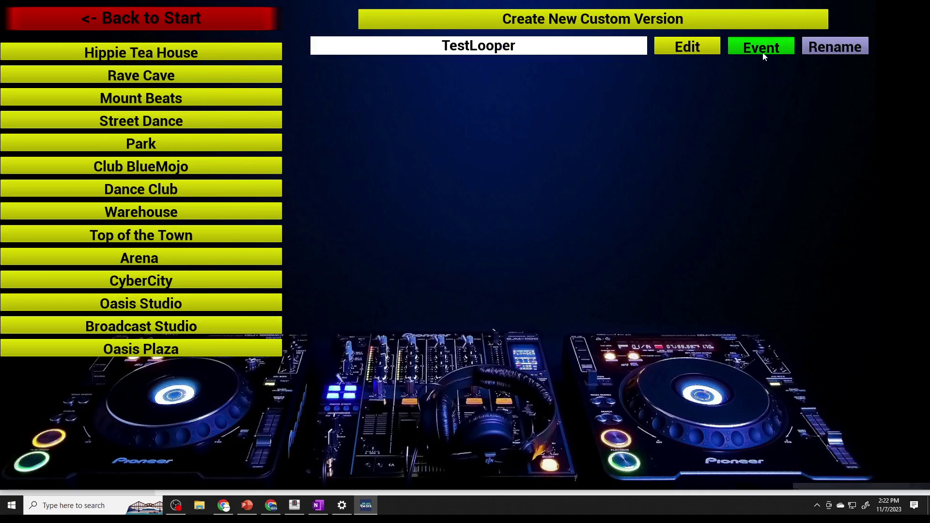
{"action": "left_click", "coordinate": [80, 428]}
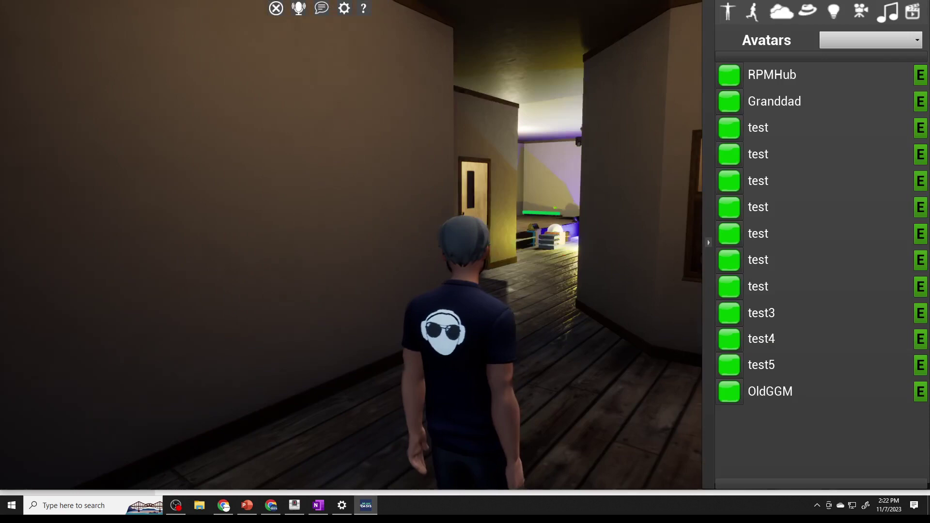
- Walk the avatar forward down the hallway, then bring Windows sound settings to the front
{"action": "key", "text": "w"}
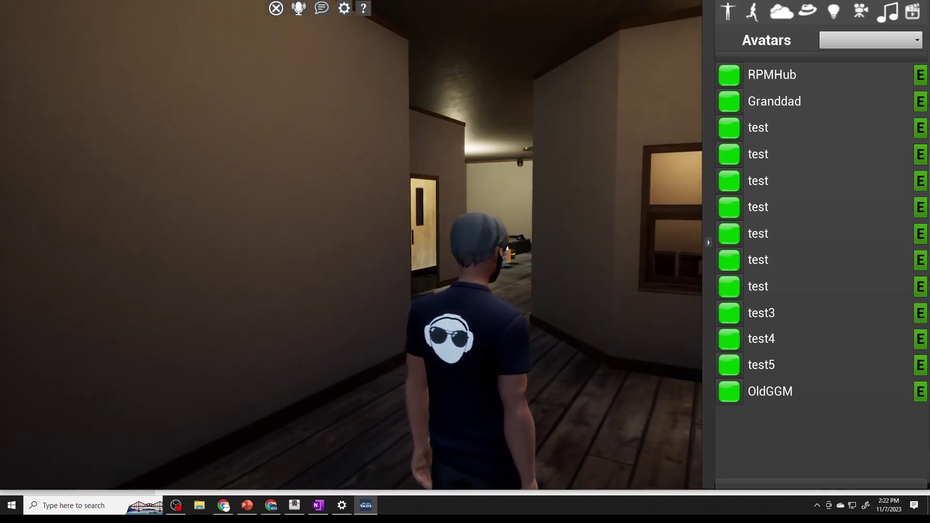
{"action": "key", "text": "w"}
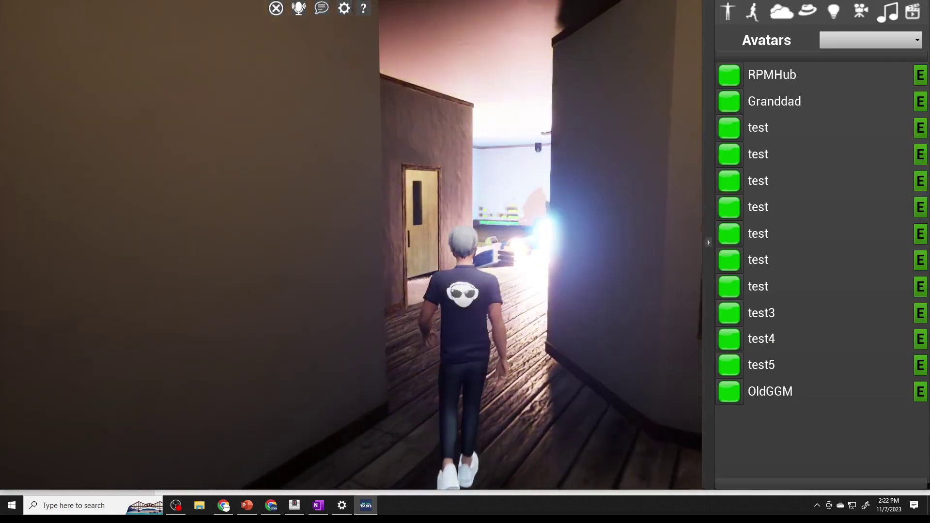
{"action": "key", "text": "w"}
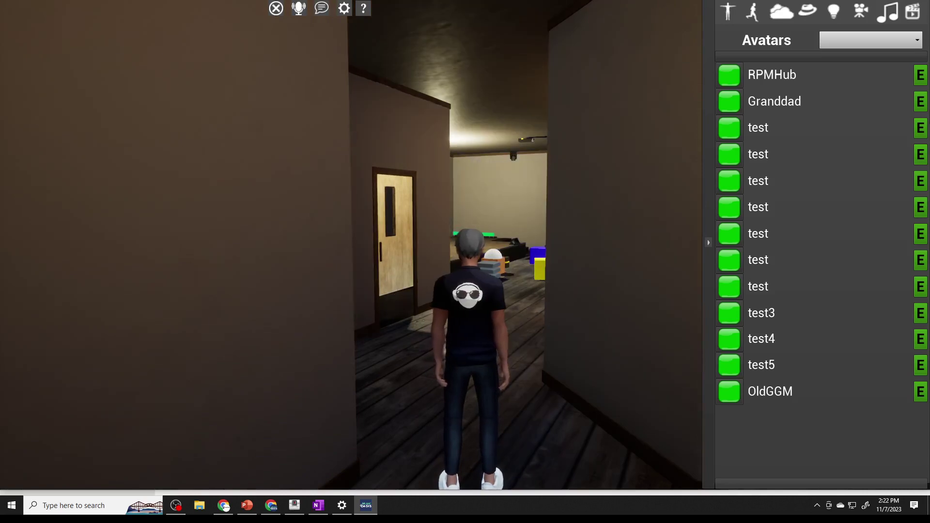
{"action": "key", "text": "w"}
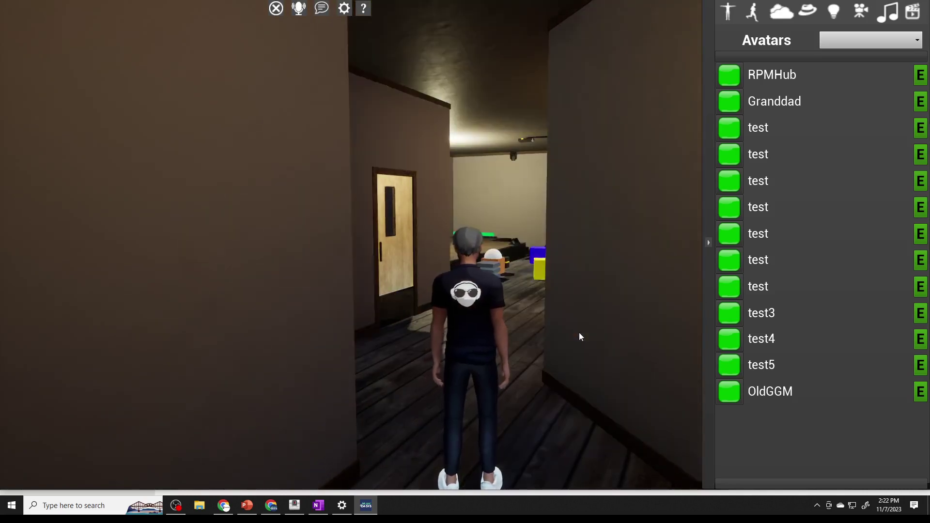
{"action": "key", "text": "w"}
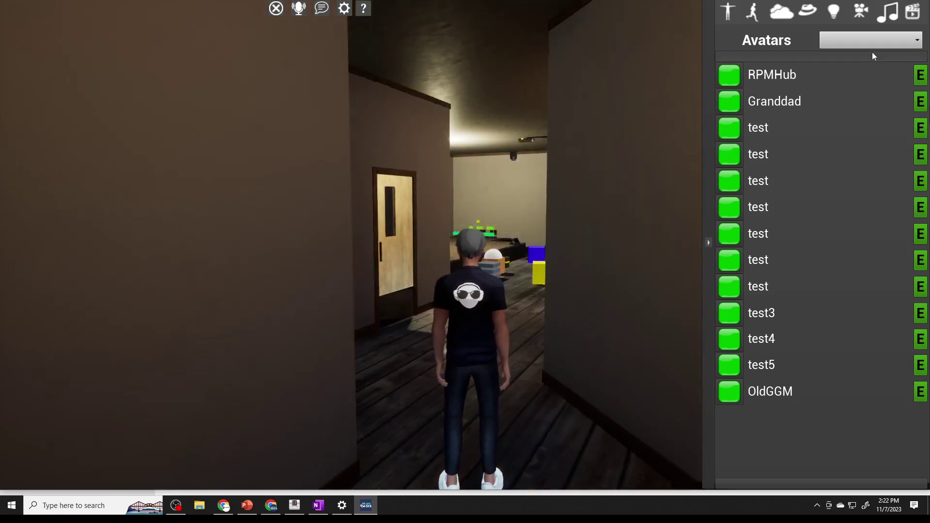
{"action": "left_click", "coordinate": [917, 9]}
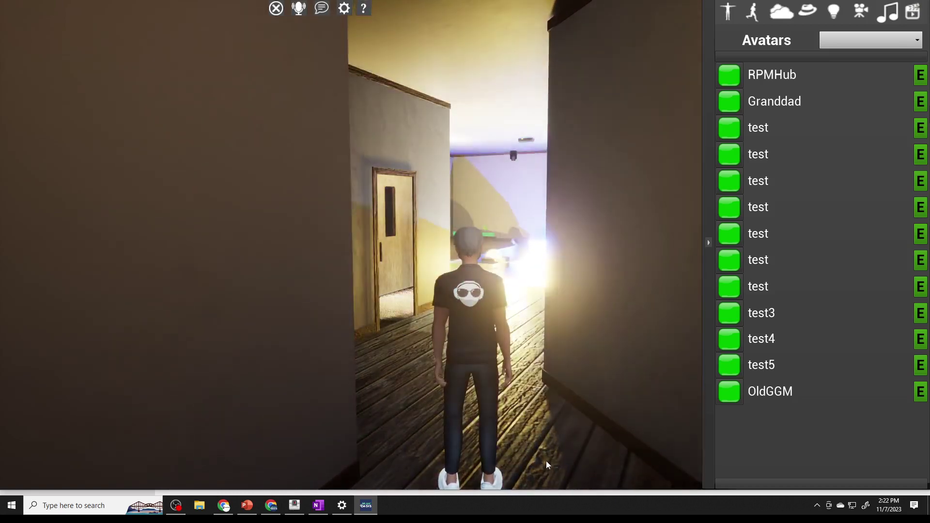
{"action": "left_click", "coordinate": [343, 506]}
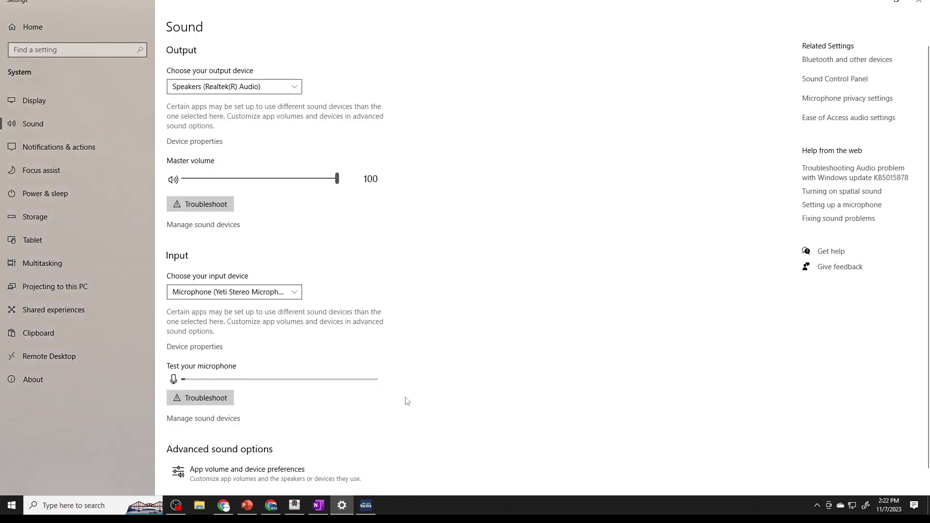
- Choose Stereo Mix (Realtek(R) Audio) as the input device and close Settings
{"action": "left_click", "coordinate": [234, 292]}
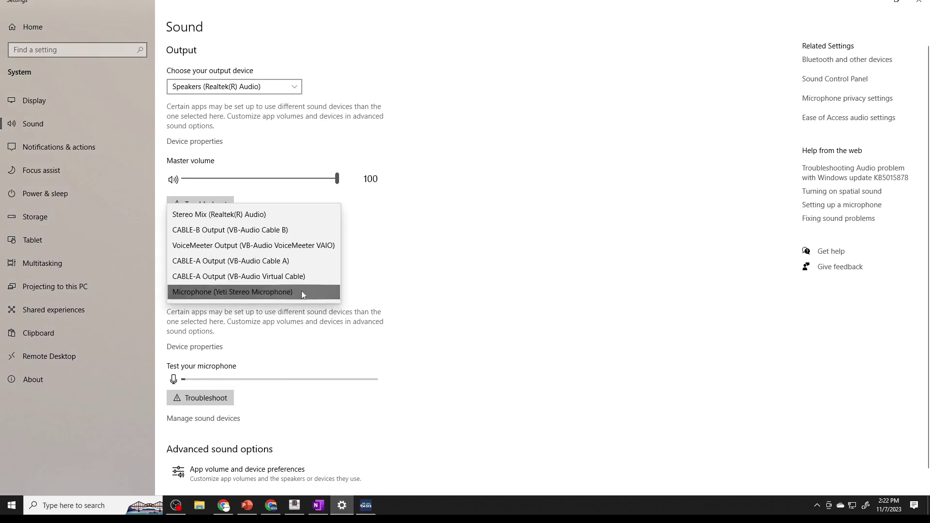
{"action": "left_click", "coordinate": [238, 216]}
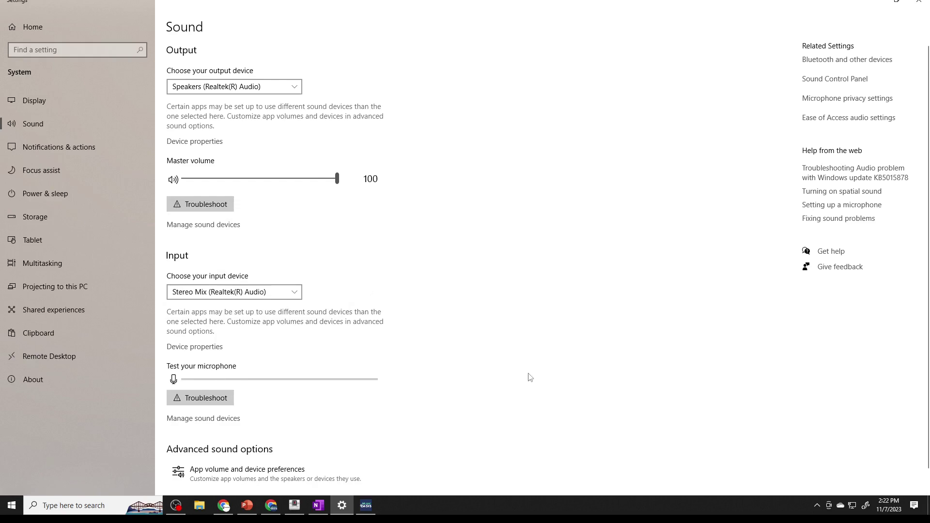
{"action": "left_click", "coordinate": [920, 5]}
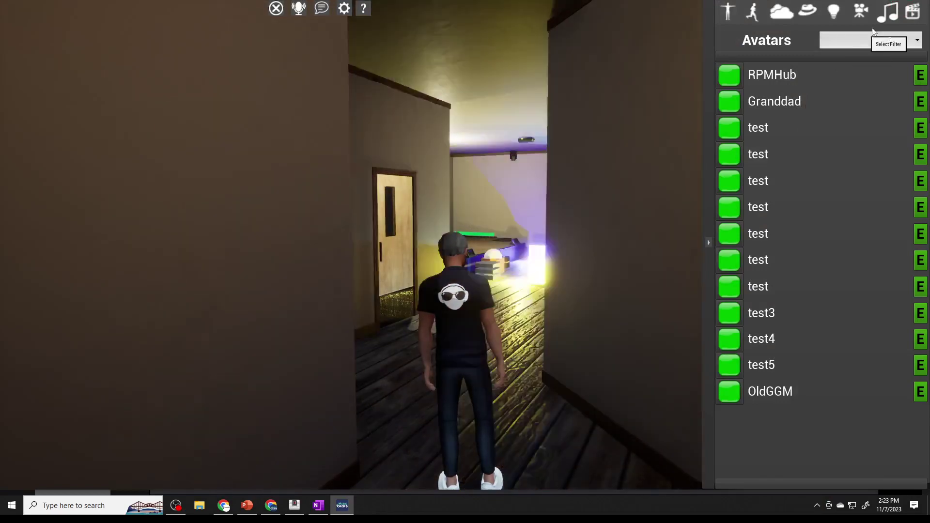
- Switch to Mixxx and relaunch Music Oasis from Steam's tray quick-launch menu
{"action": "key", "text": "alt+Tab"}
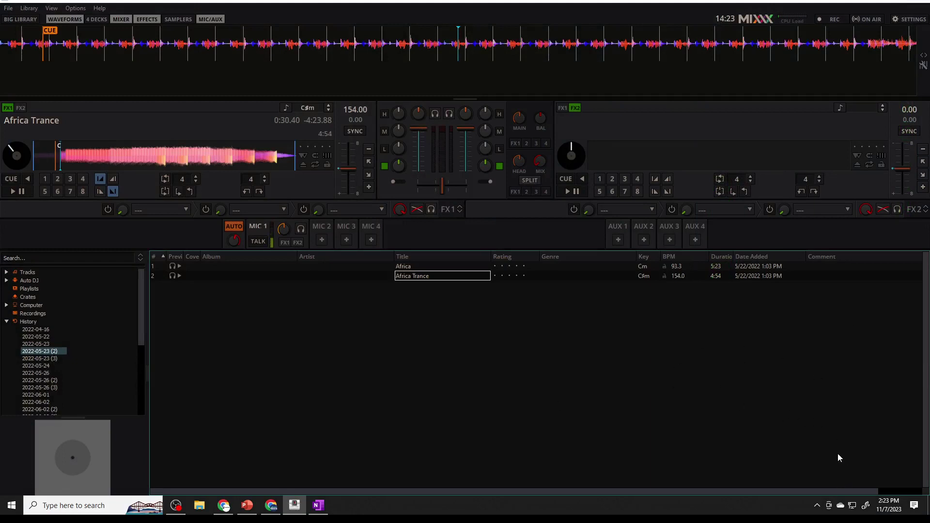
{"action": "left_click", "coordinate": [819, 506]}
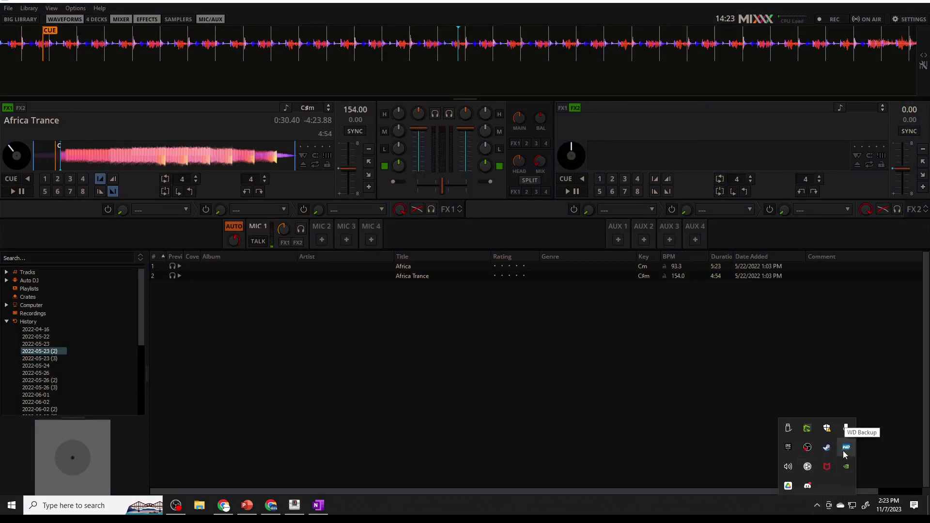
{"action": "right_click", "coordinate": [827, 448]}
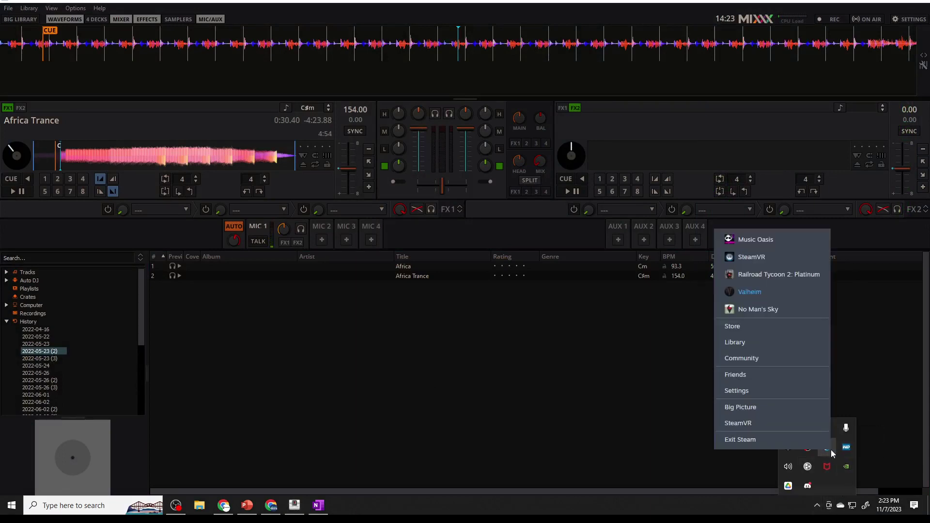
{"action": "left_click", "coordinate": [771, 241]}
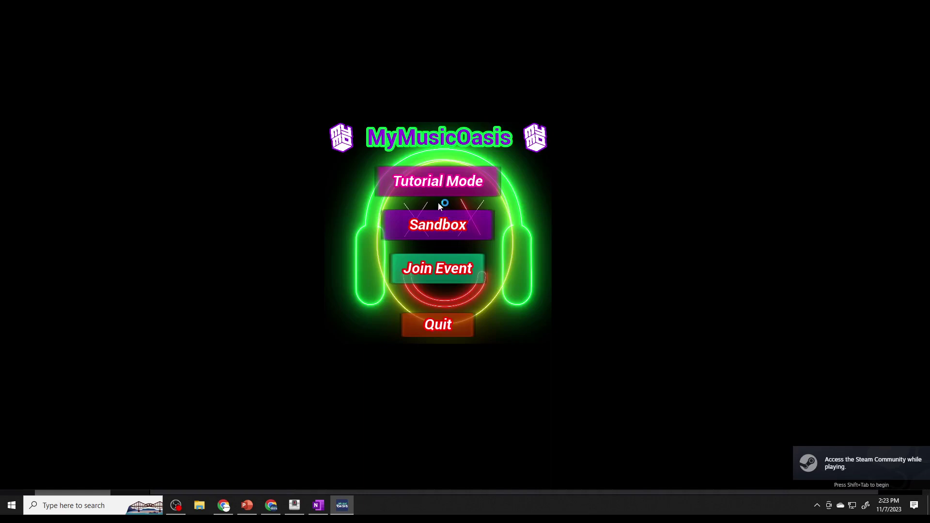
- Enter Sandbox, pick Oasis Studio, host TestLooper as an event and send invites
{"action": "left_click", "coordinate": [460, 231]}
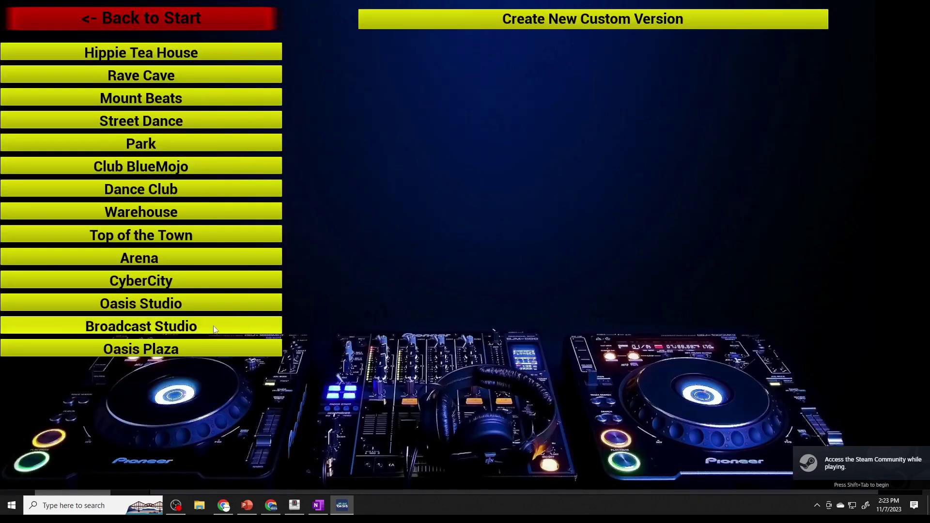
{"action": "left_click", "coordinate": [207, 306]}
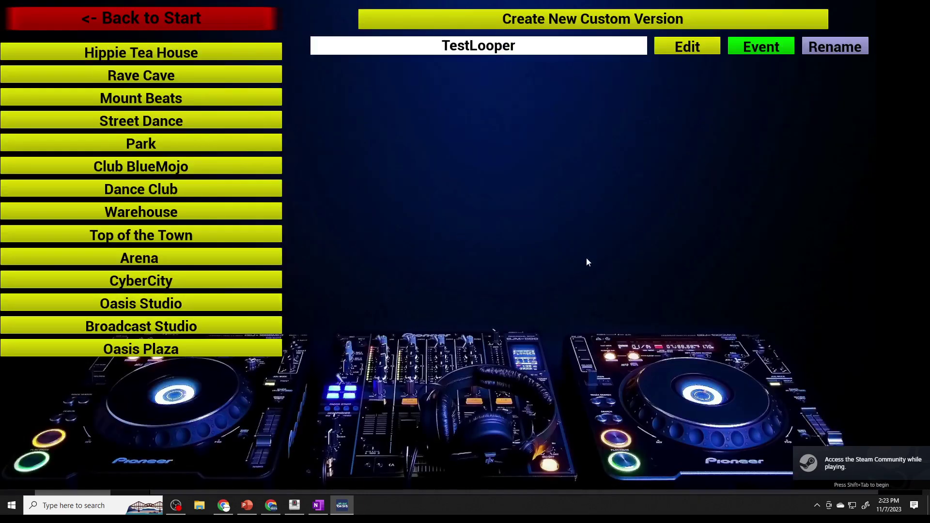
{"action": "left_click", "coordinate": [761, 46]}
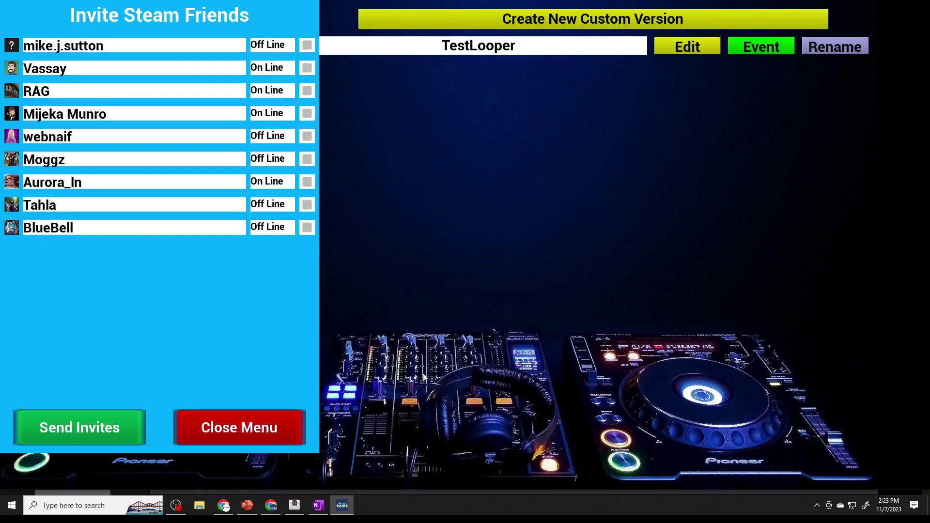
{"action": "left_click", "coordinate": [80, 427]}
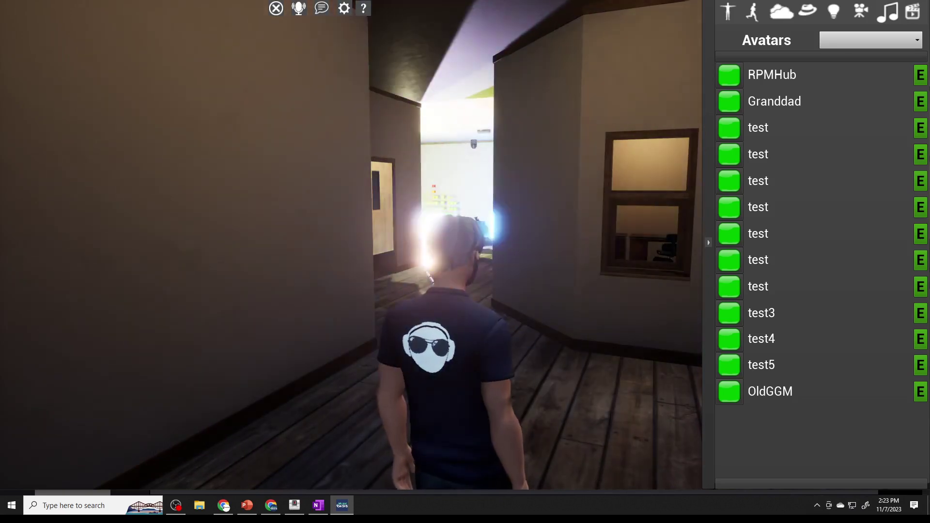
- Start Africa Trance playing on Mixxx's first deck, then bring the MyMusicOasis venue back in front
{"action": "key", "text": "alt+Tab"}
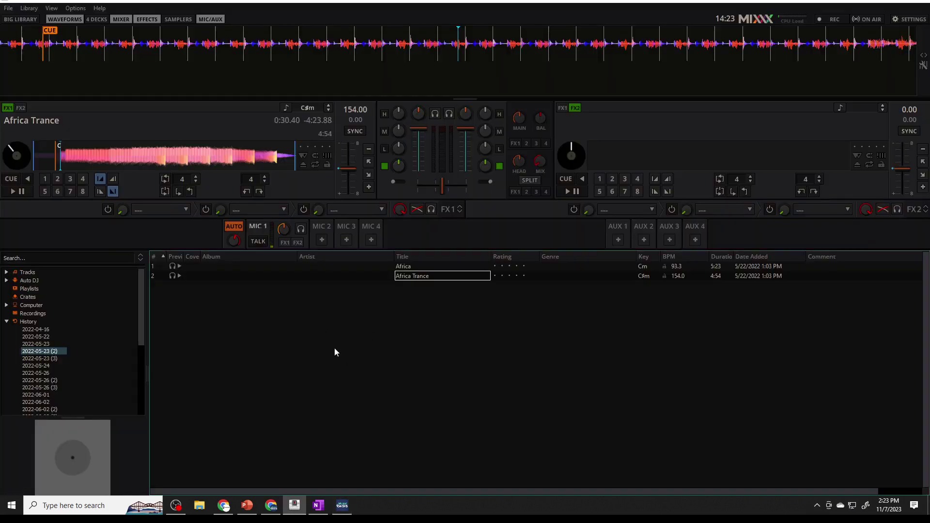
{"action": "left_click", "coordinate": [19, 193]}
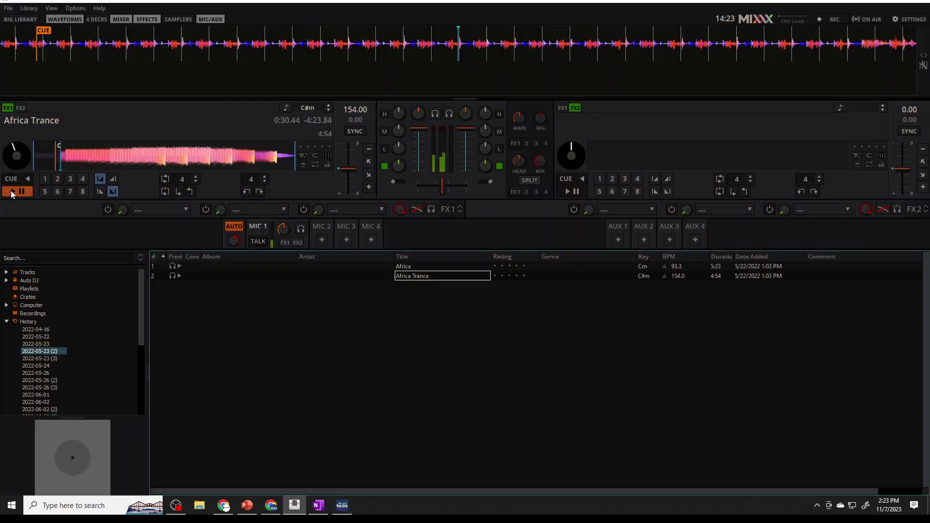
{"action": "left_click_drag", "start_coordinate": [489, 5], "coordinate": [800, 136]}
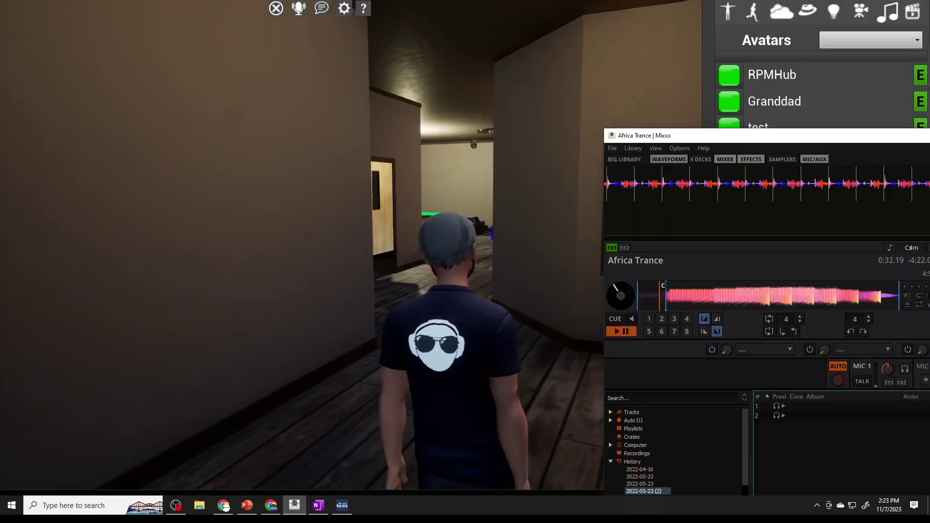
{"action": "key", "text": "alt+Tab"}
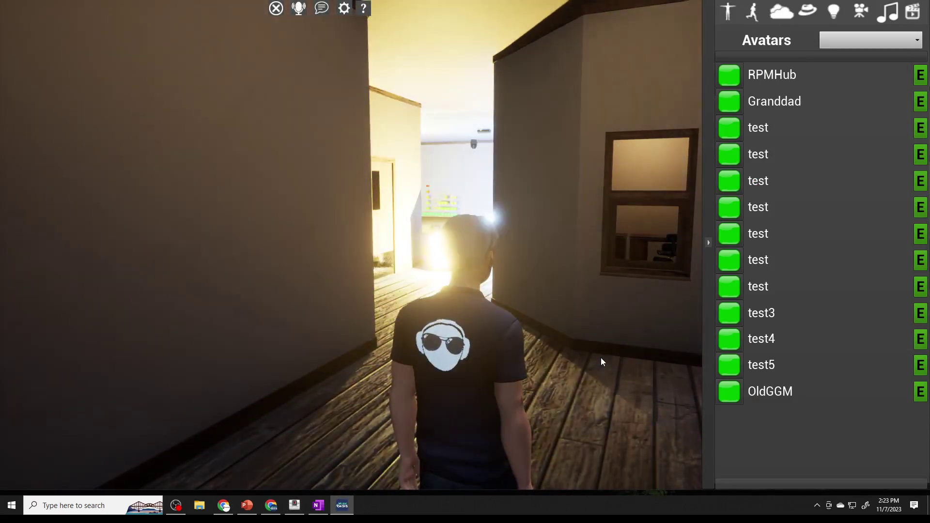
- Walk the avatar forward down the hallway toward the lit cube room
{"action": "key", "text": "w"}
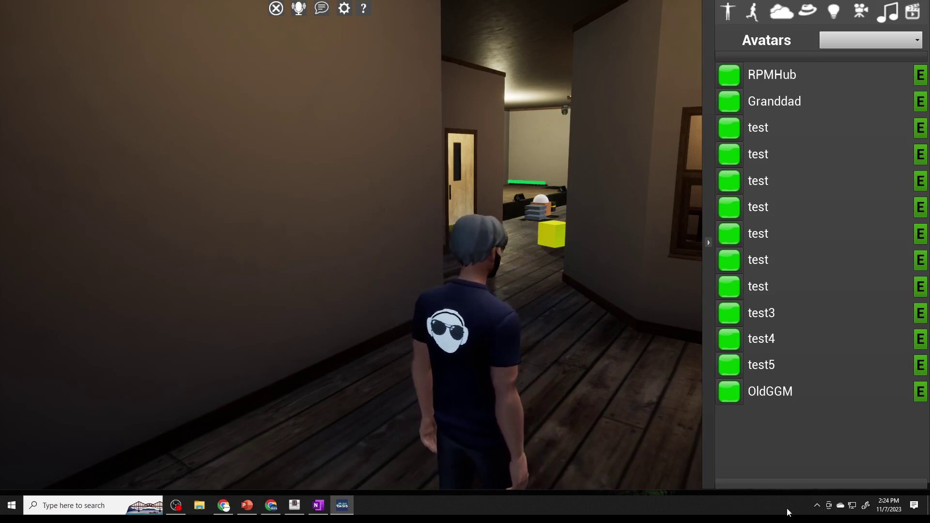
- Reach the Windows Sound settings from the speaker tray icon
{"action": "left_click", "coordinate": [818, 506]}
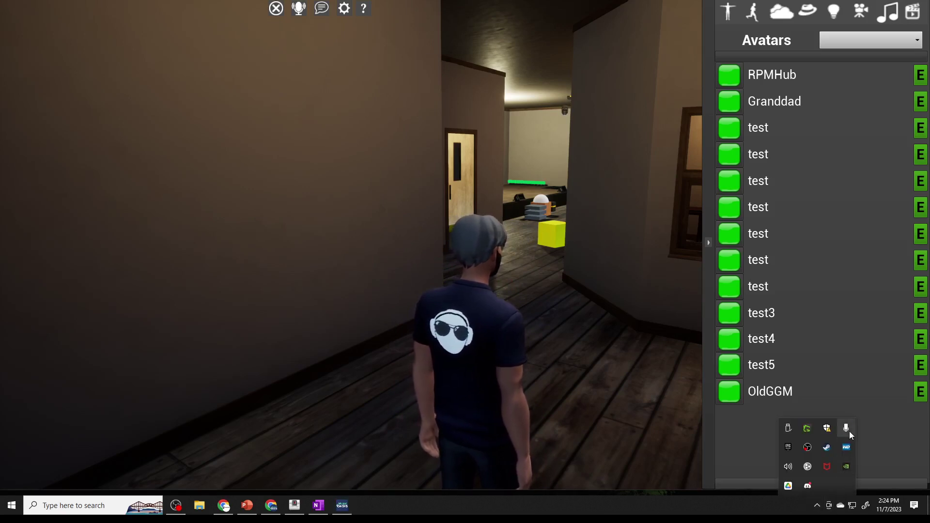
{"action": "left_click", "coordinate": [787, 468]}
{"action": "left_click", "coordinate": [751, 435]}
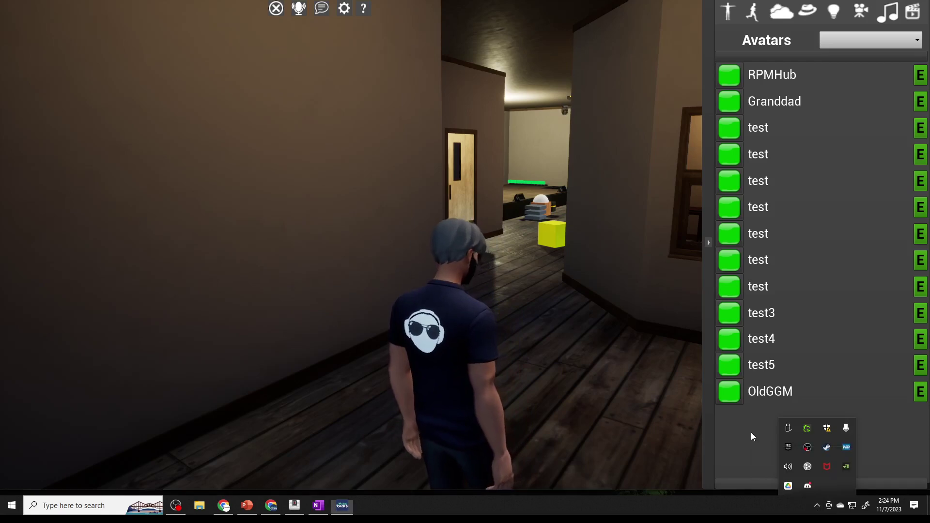
{"action": "right_click", "coordinate": [793, 464]}
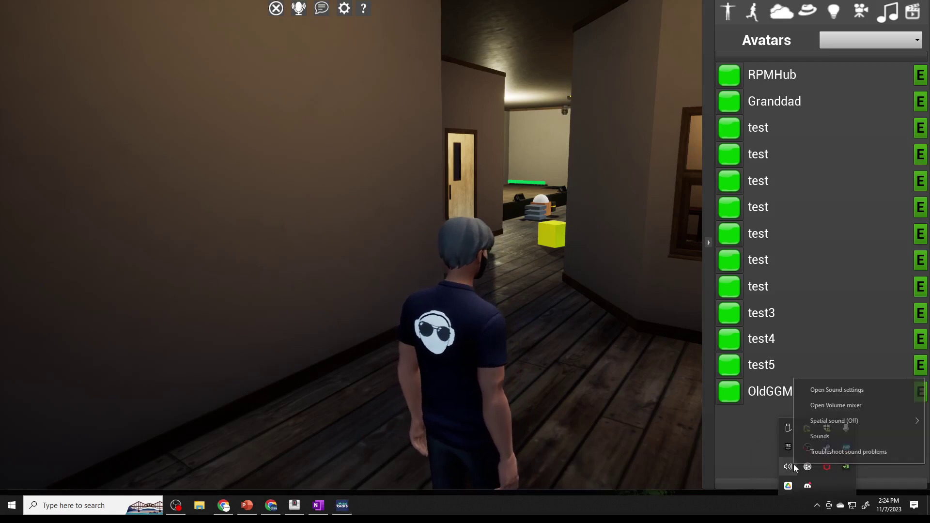
{"action": "left_click", "coordinate": [855, 392]}
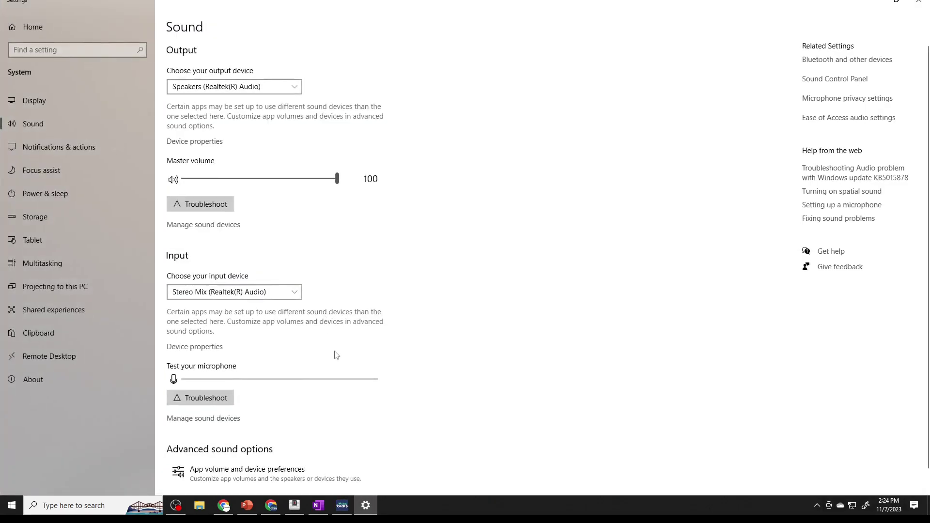
- Switch the input device back to Microphone (Yeti Stereo Microphone) and close Settings
{"action": "left_click", "coordinate": [276, 292]}
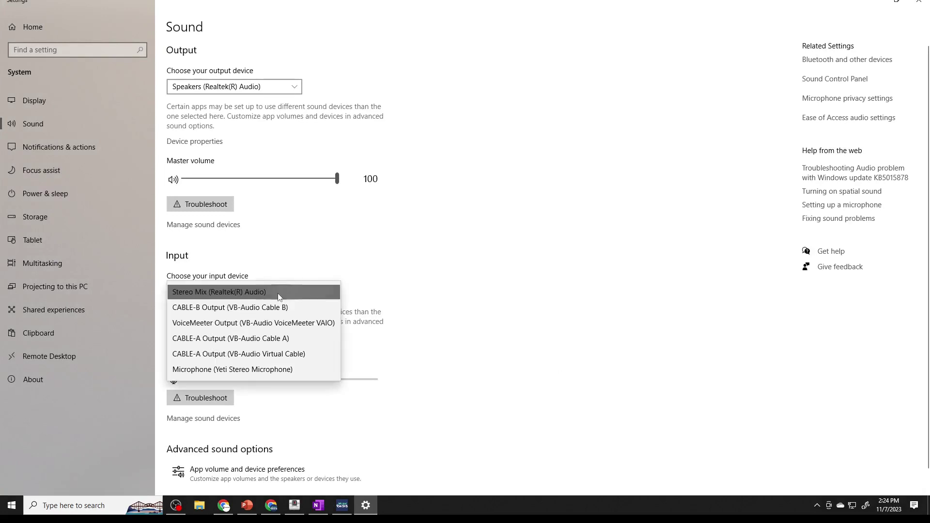
{"action": "left_click", "coordinate": [241, 369]}
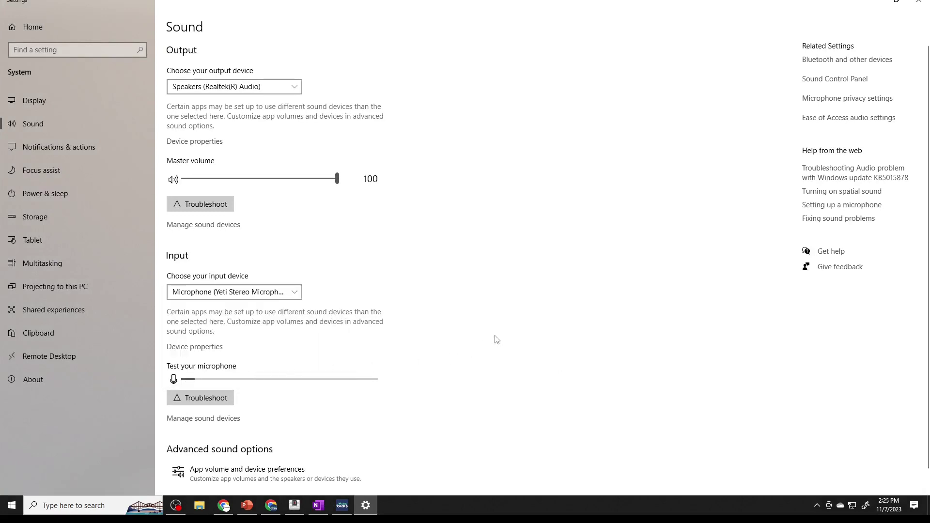
{"action": "left_click", "coordinate": [923, 3]}
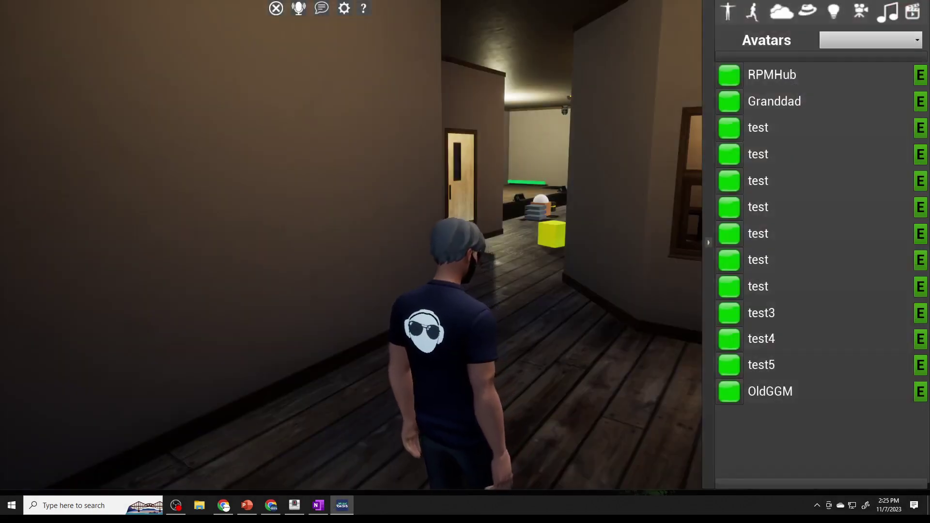